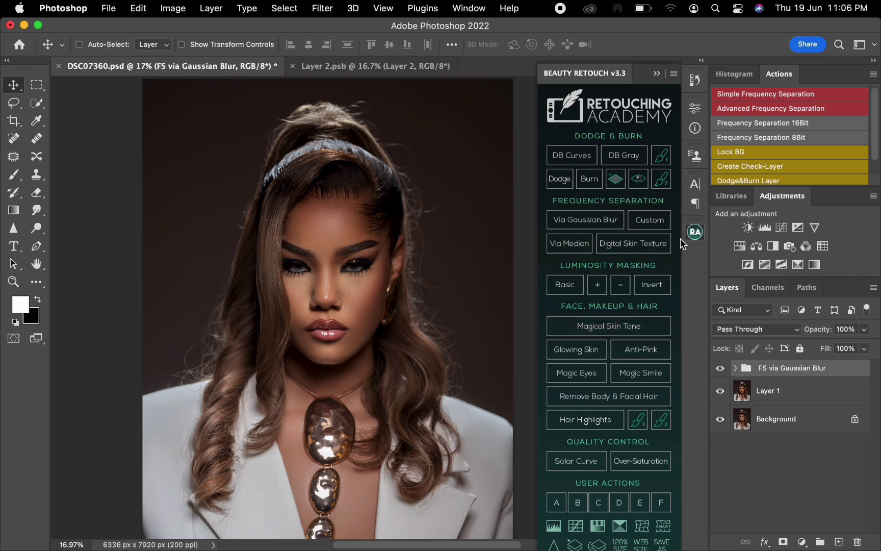
# Step: Run the Magical Skin Tone action from the Beauty Retouch panel on the portrait
pyautogui.click(696, 234)
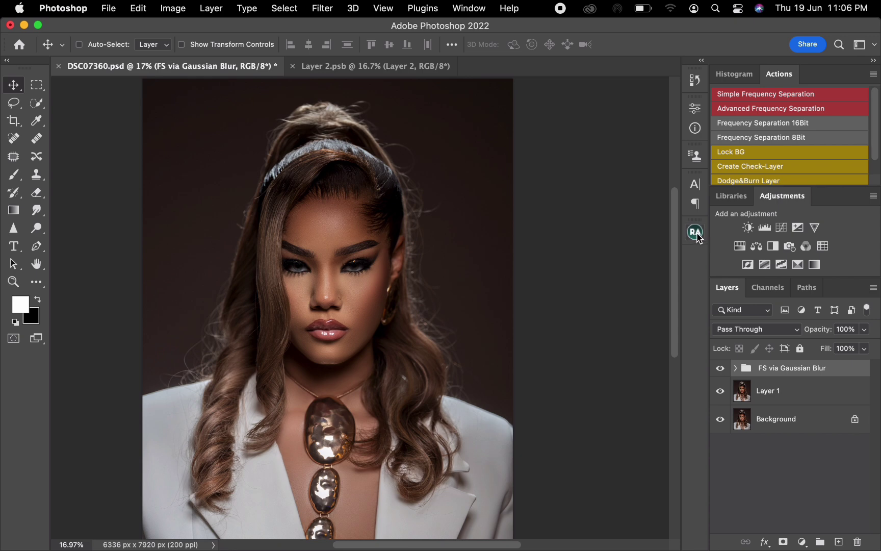
pyautogui.click(695, 236)
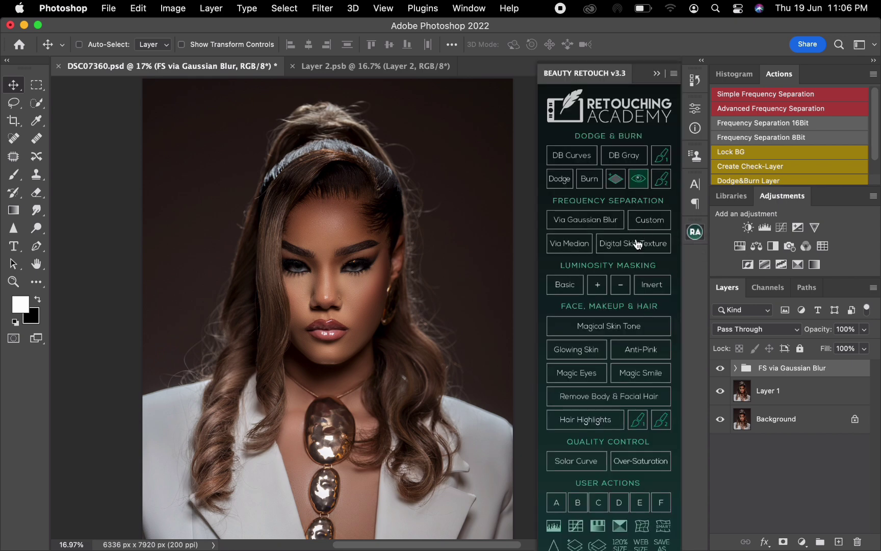
pyautogui.click(620, 331)
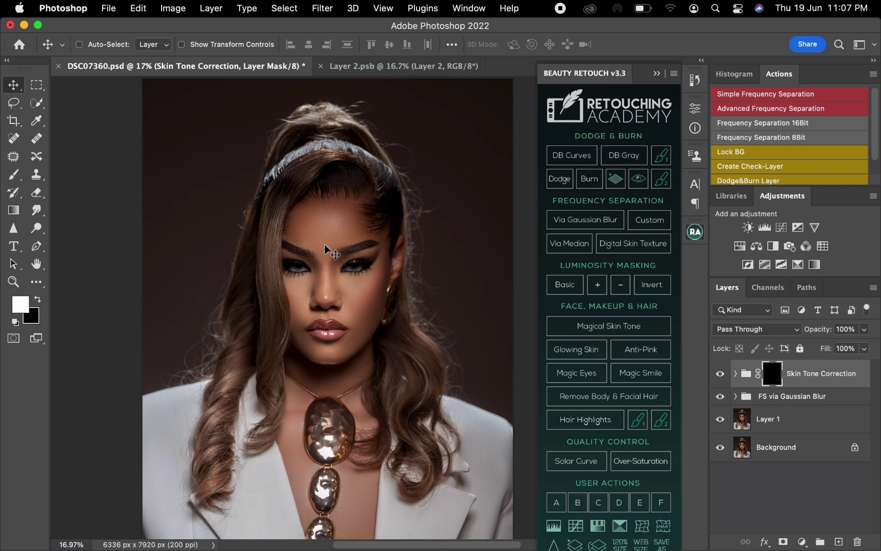
# Step: Set up the Brush tool with 100% opacity and 50% hardness for painting on the Skin Tone Correction mask
pyautogui.click(16, 175)
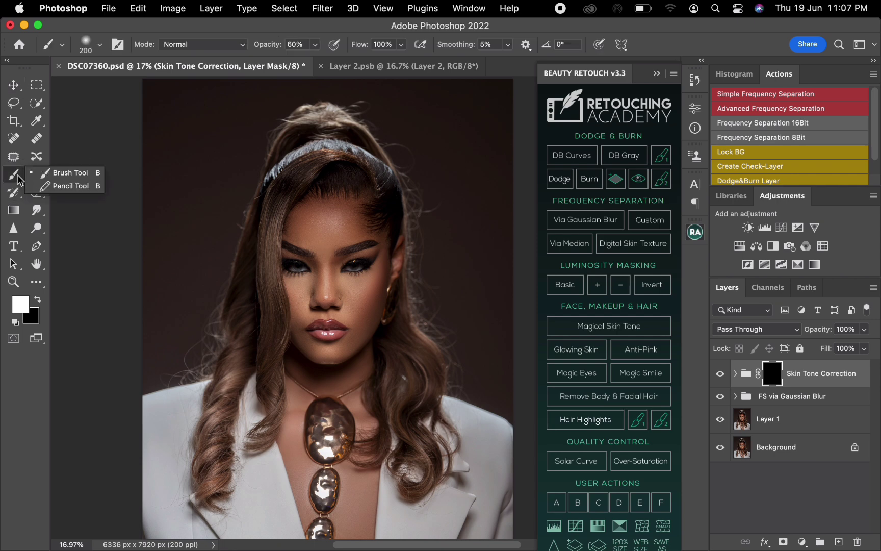
pyautogui.click(65, 173)
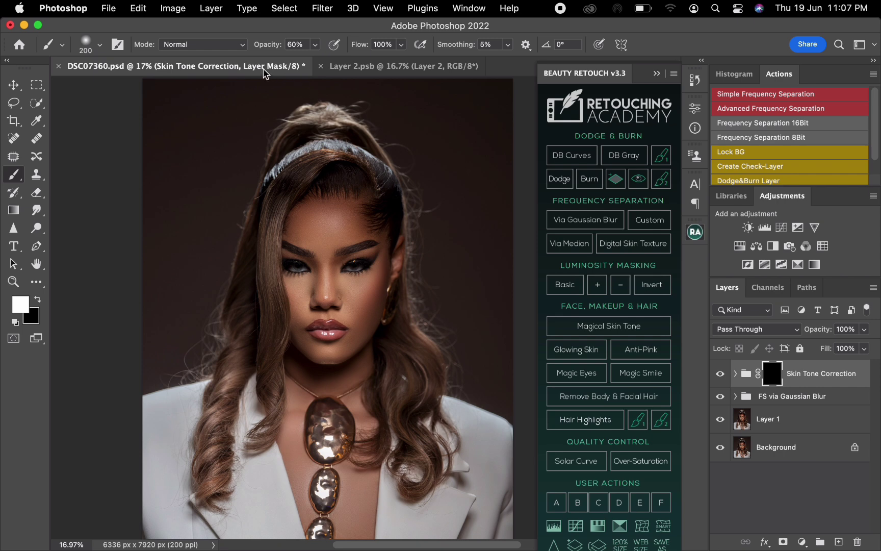
pyautogui.moveTo(261, 46); pyautogui.dragTo(284, 49)
pyautogui.rightClick(329, 243)
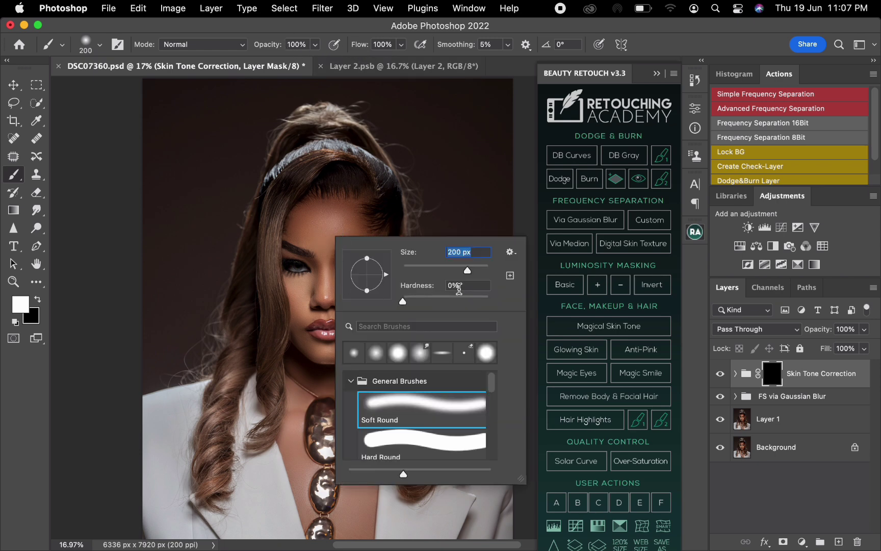
pyautogui.click(399, 289)
pyautogui.write('50')
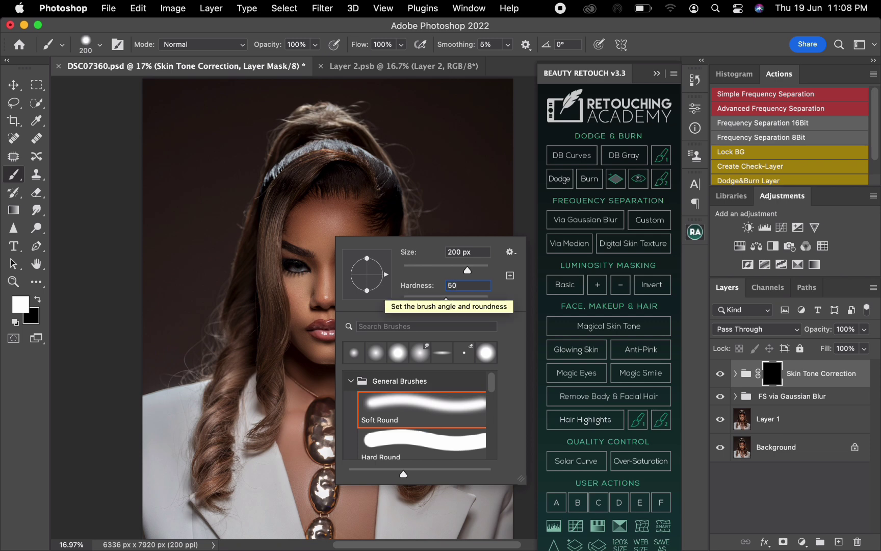
pyautogui.press('Return')
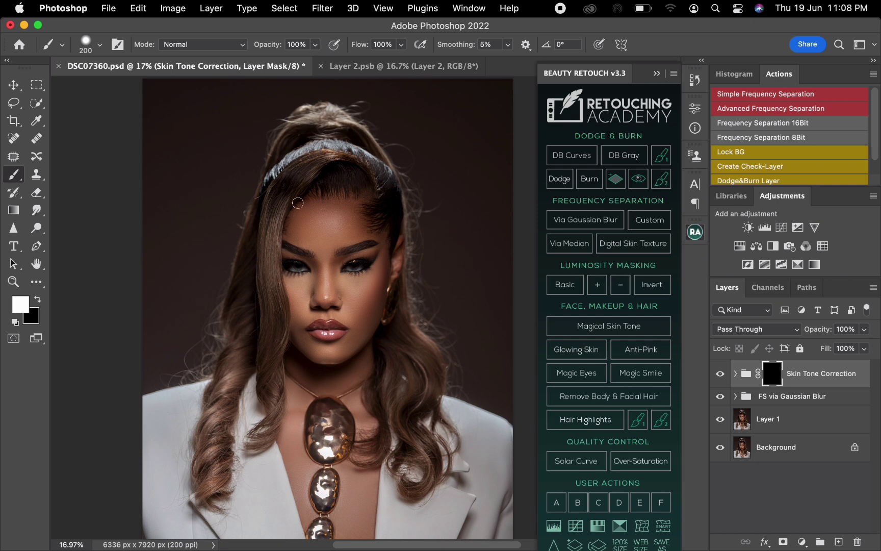
# Step: Paint white on the Skin Tone Correction mask over the forehead and outer face with a 250 px brush, showing the red mask overlay
pyautogui.press(']')
pyautogui.moveTo(379, 247)
pyautogui.mouseDown()
pyautogui.moveTo(353, 247)
pyautogui.moveTo(324, 272)
pyautogui.moveTo(329, 252)
pyautogui.mouseUp()
pyautogui.press('\\')
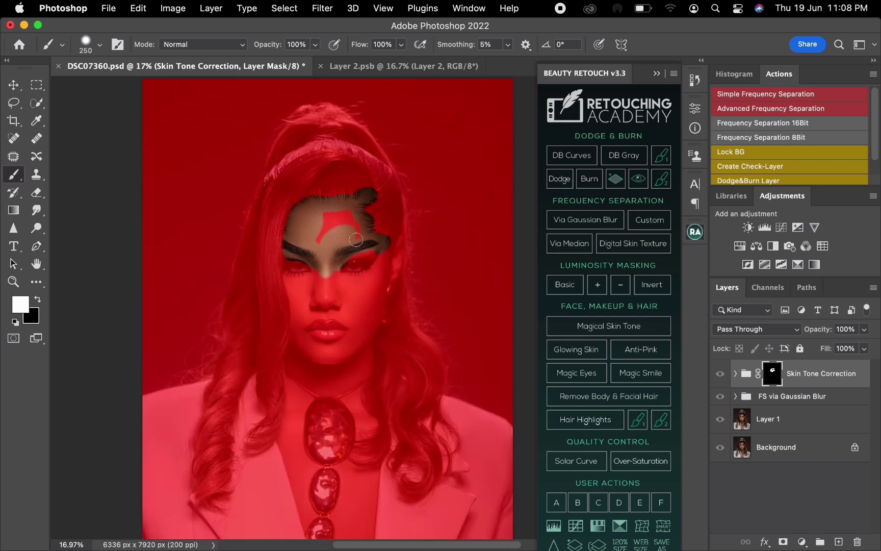
pyautogui.moveTo(357, 230)
pyautogui.mouseDown()
pyautogui.moveTo(336, 218)
pyautogui.moveTo(322, 240)
pyautogui.moveTo(327, 214)
pyautogui.moveTo(357, 209)
pyautogui.moveTo(338, 213)
pyautogui.moveTo(363, 244)
pyautogui.moveTo(353, 253)
pyautogui.moveTo(382, 255)
pyautogui.moveTo(386, 244)
pyautogui.moveTo(364, 334)
pyautogui.moveTo(365, 370)
pyautogui.moveTo(336, 389)
pyautogui.moveTo(307, 381)
pyautogui.moveTo(290, 362)
pyautogui.moveTo(297, 293)
pyautogui.moveTo(284, 273)
pyautogui.moveTo(313, 275)
pyautogui.mouseUp()
# Step: Paint white on the mask over the under-eye area, nose and cheeks, leaving the eyes and lips masked
pyautogui.press('[')
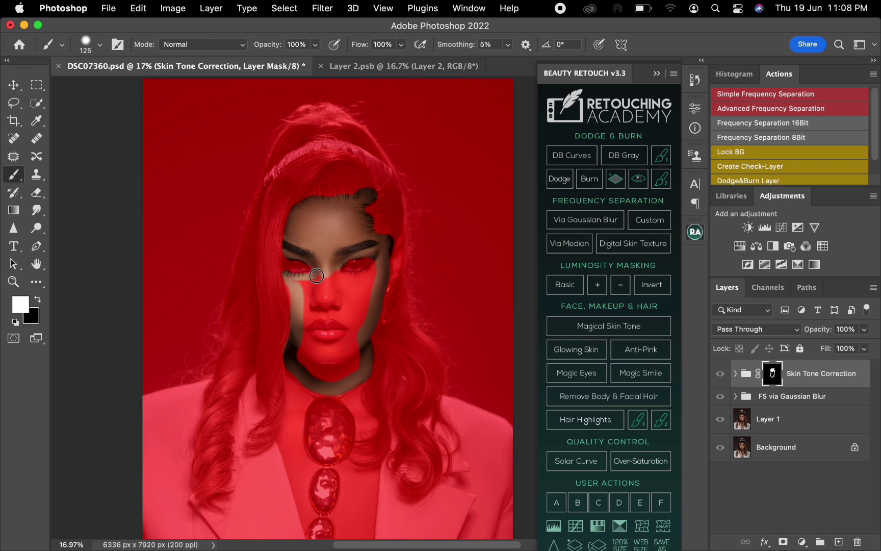
pyautogui.press(']')
pyautogui.press(']')
pyautogui.moveTo(300, 284)
pyautogui.mouseDown()
pyautogui.moveTo(318, 286)
pyautogui.moveTo(293, 295)
pyautogui.moveTo(289, 281)
pyautogui.moveTo(307, 319)
pyautogui.moveTo(316, 311)
pyautogui.moveTo(308, 319)
pyautogui.moveTo(300, 289)
pyautogui.moveTo(331, 291)
pyautogui.moveTo(326, 306)
pyautogui.moveTo(342, 304)
pyautogui.moveTo(330, 313)
pyautogui.moveTo(352, 321)
pyautogui.moveTo(362, 304)
pyautogui.moveTo(354, 353)
pyautogui.moveTo(324, 317)
pyautogui.moveTo(367, 324)
pyautogui.mouseUp()
# Step: Paint the remaining cheek, mouth-corner and chin skin white on the mask, keeping the lips masked
pyautogui.press('super+plus')
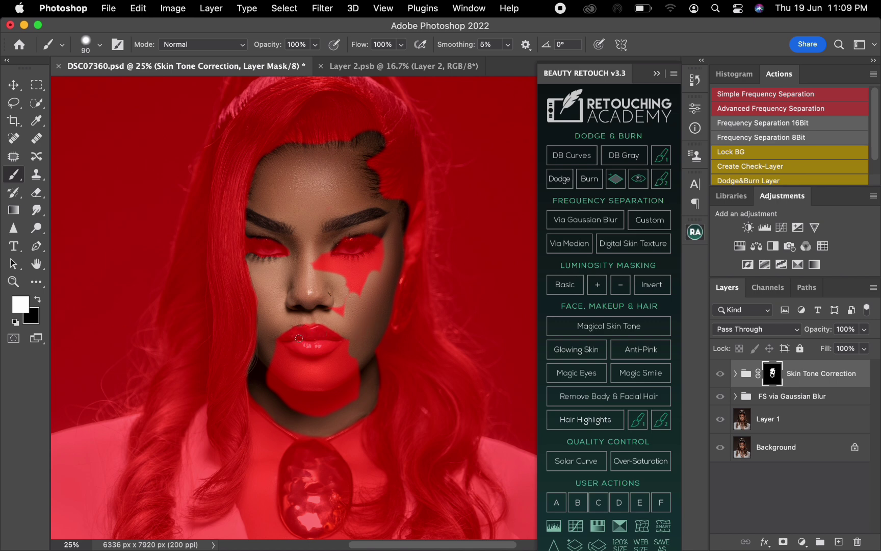
pyautogui.click(37, 300)
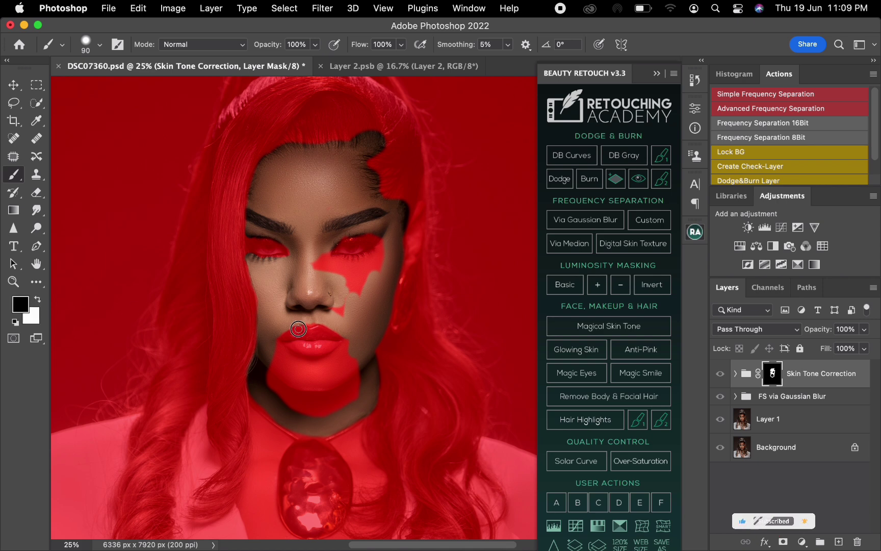
pyautogui.click(38, 299)
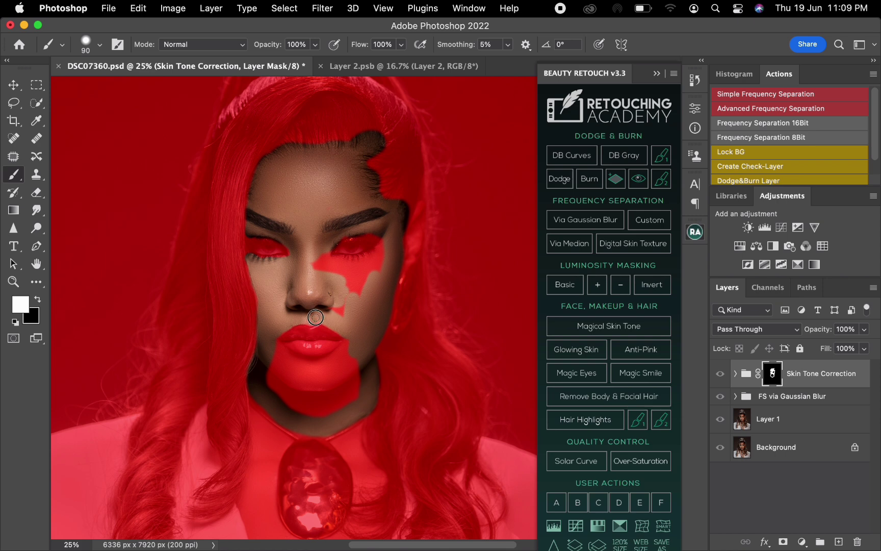
pyautogui.moveTo(339, 303)
pyautogui.mouseDown()
pyautogui.moveTo(344, 309)
pyautogui.moveTo(349, 295)
pyautogui.mouseUp()
pyautogui.moveTo(312, 259)
pyautogui.mouseDown()
pyautogui.moveTo(375, 256)
pyautogui.moveTo(377, 235)
pyautogui.moveTo(386, 245)
pyautogui.moveTo(380, 270)
pyautogui.moveTo(332, 277)
pyautogui.moveTo(375, 266)
pyautogui.moveTo(348, 305)
pyautogui.mouseUp()
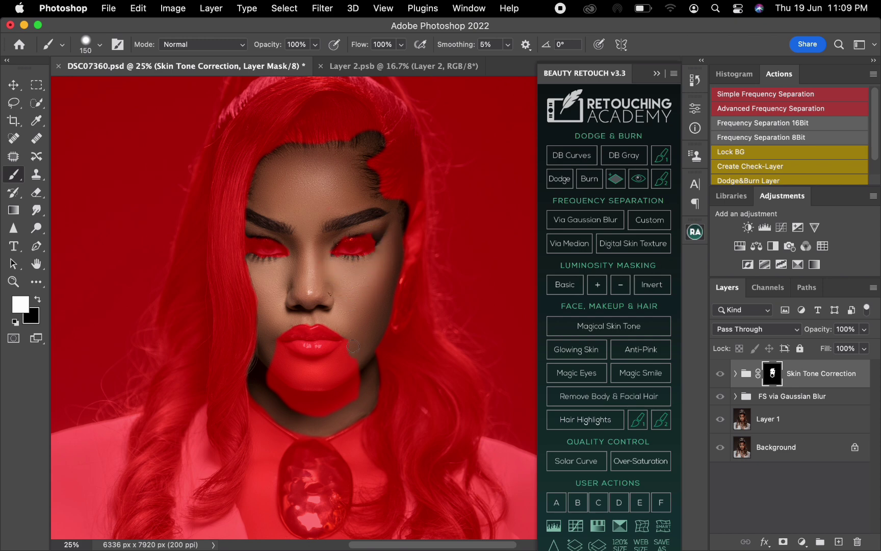
pyautogui.moveTo(353, 346)
pyautogui.mouseDown()
pyautogui.moveTo(310, 365)
pyautogui.moveTo(276, 344)
pyautogui.mouseUp()
pyautogui.moveTo(295, 381)
pyautogui.mouseDown()
pyautogui.moveTo(266, 367)
pyautogui.moveTo(282, 395)
pyautogui.moveTo(302, 389)
pyautogui.moveTo(292, 376)
pyautogui.moveTo(338, 369)
pyautogui.moveTo(353, 376)
pyautogui.moveTo(347, 366)
pyautogui.moveTo(299, 388)
pyautogui.moveTo(338, 377)
pyautogui.moveTo(339, 397)
pyautogui.moveTo(289, 407)
pyautogui.moveTo(350, 406)
pyautogui.moveTo(297, 408)
pyautogui.moveTo(350, 395)
pyautogui.moveTo(306, 399)
pyautogui.moveTo(347, 383)
pyautogui.moveTo(348, 402)
pyautogui.moveTo(317, 414)
pyautogui.moveTo(360, 392)
pyautogui.moveTo(365, 378)
pyautogui.moveTo(318, 417)
pyautogui.mouseUp()
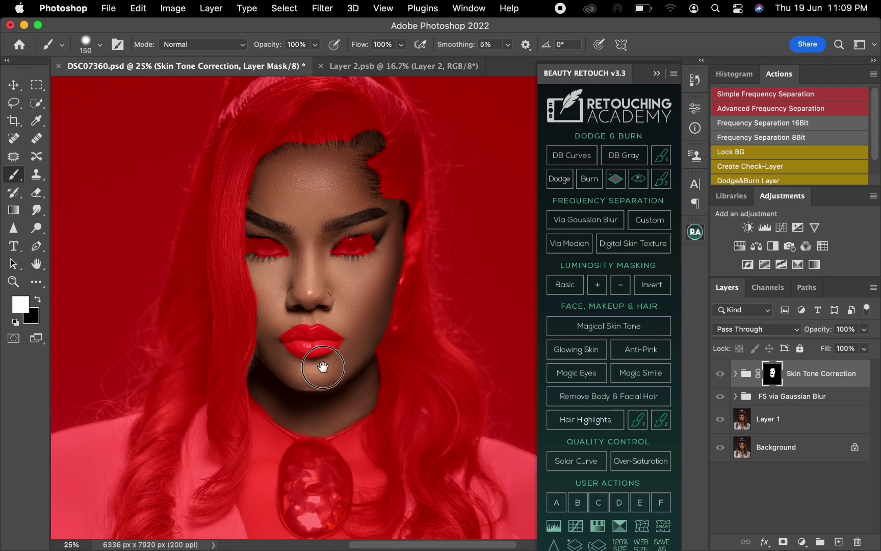
# Step: Paint white on the mask over the neck and chest skin between the left-hand hair and the necklace pendants
pyautogui.scroll(-5, 324, 364)
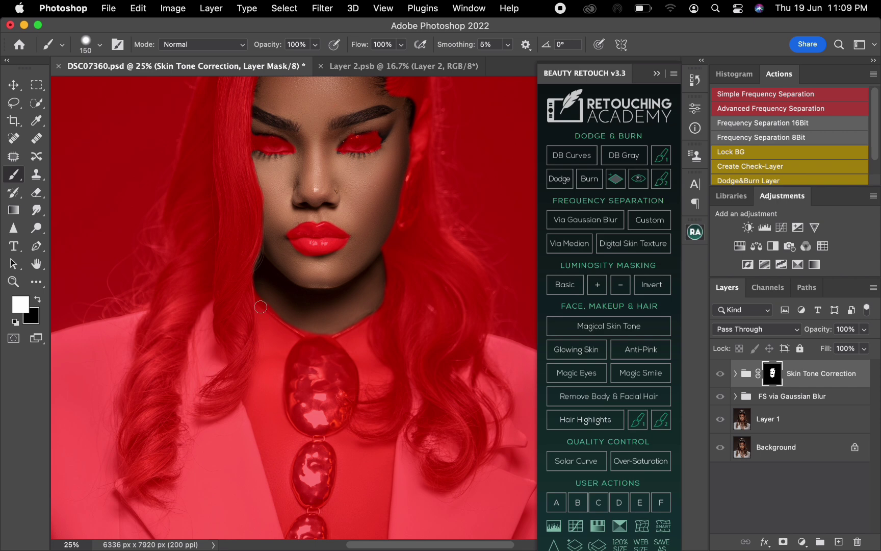
pyautogui.moveTo(264, 333); pyautogui.dragTo(262, 312)
pyautogui.press('[')
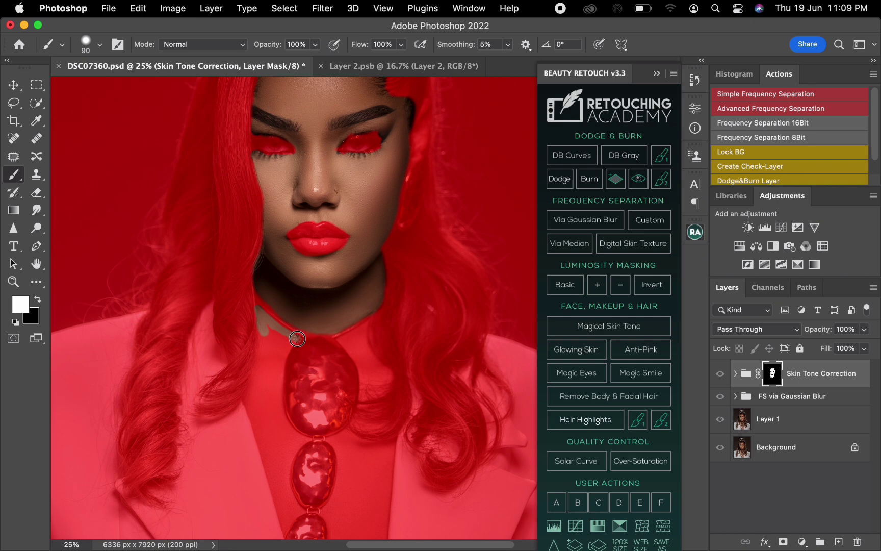
pyautogui.moveTo(297, 339)
pyautogui.mouseDown()
pyautogui.moveTo(281, 363)
pyautogui.moveTo(282, 416)
pyautogui.moveTo(269, 368)
pyautogui.moveTo(280, 341)
pyautogui.moveTo(270, 346)
pyautogui.mouseUp()
pyautogui.press(']')
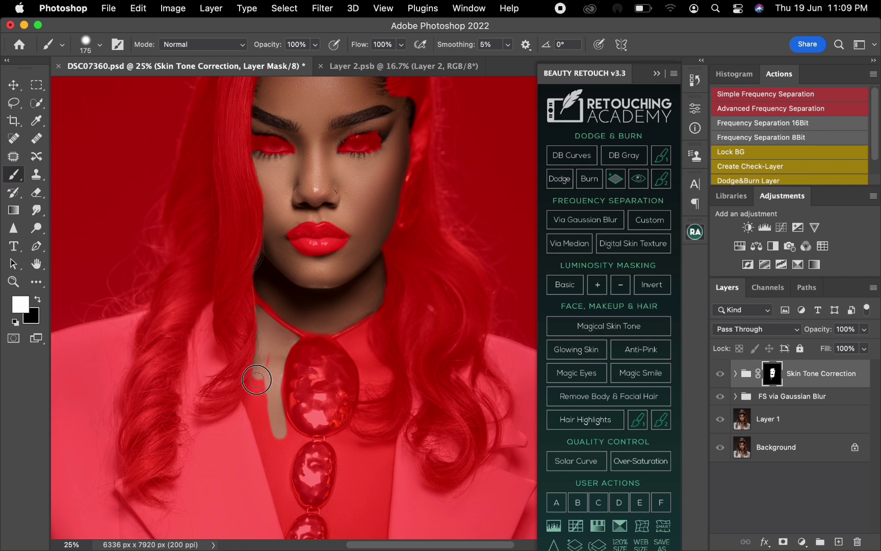
pyautogui.moveTo(251, 399); pyautogui.dragTo(286, 511)
pyautogui.moveTo(281, 472)
pyautogui.mouseDown()
pyautogui.moveTo(292, 442)
pyautogui.moveTo(281, 420)
pyautogui.moveTo(281, 447)
pyautogui.moveTo(263, 397)
pyautogui.moveTo(269, 356)
pyautogui.moveTo(285, 341)
pyautogui.mouseUp()
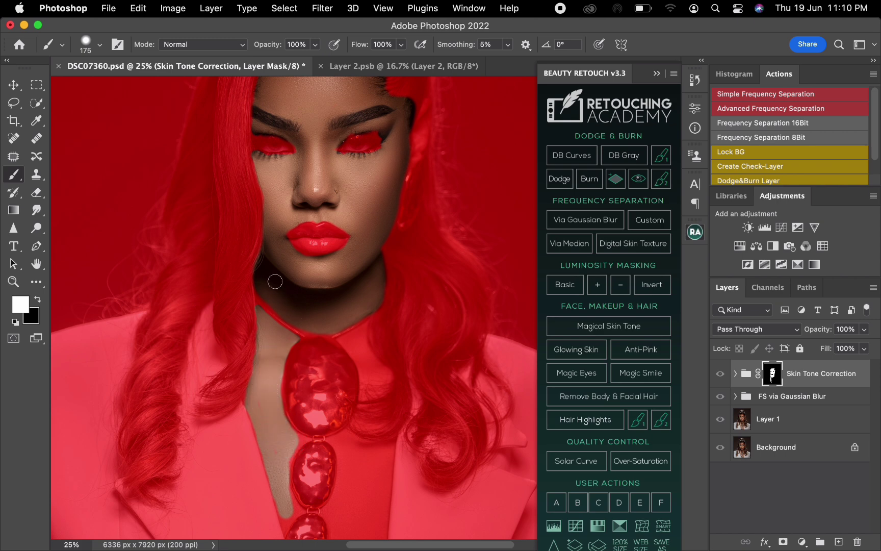
# Step: Paint white on the mask along the necklace cord and the skin between the large pendant and the right-hand hair
pyautogui.press('[')
pyautogui.press('[')
pyautogui.moveTo(301, 325); pyautogui.dragTo(312, 332)
pyautogui.moveTo(365, 331)
pyautogui.mouseDown()
pyautogui.moveTo(341, 341)
pyautogui.moveTo(363, 373)
pyautogui.moveTo(362, 401)
pyautogui.moveTo(384, 394)
pyautogui.moveTo(390, 374)
pyautogui.moveTo(356, 341)
pyautogui.moveTo(375, 381)
pyautogui.moveTo(369, 392)
pyautogui.moveTo(382, 388)
pyautogui.moveTo(384, 375)
pyautogui.moveTo(369, 382)
pyautogui.moveTo(372, 365)
pyautogui.moveTo(384, 381)
pyautogui.mouseUp()
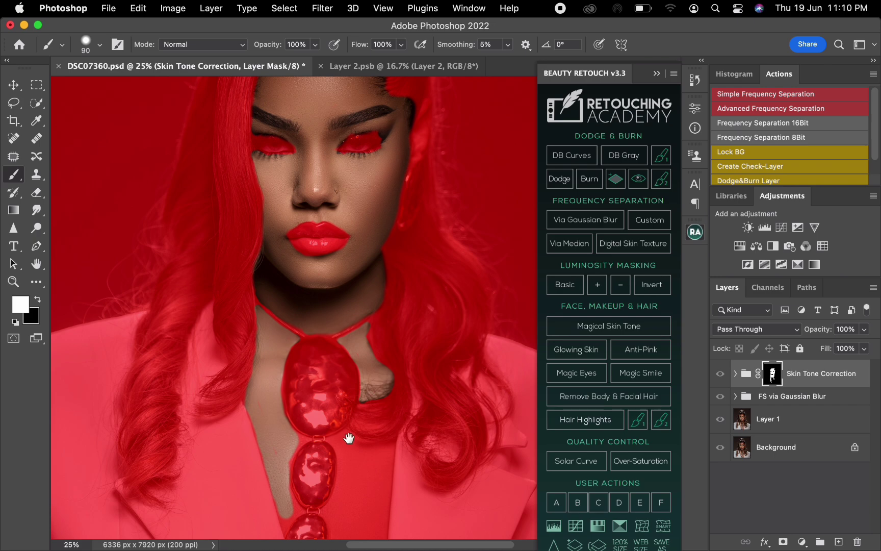
# Step: Paint white on the mask over the lower chest skin between the pendants and the right-hand lapel, enlarging the brush to 200 px
pyautogui.scroll(-5, 346, 436)
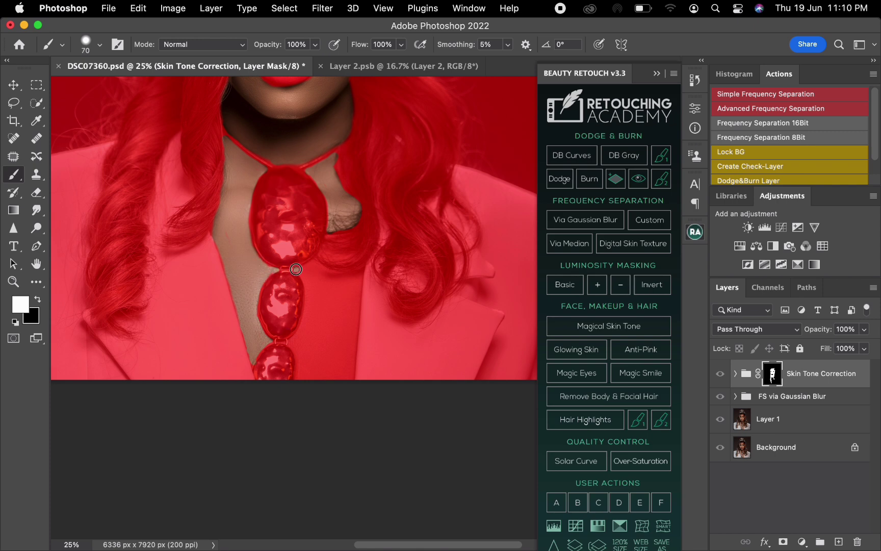
pyautogui.moveTo(296, 269)
pyautogui.mouseDown()
pyautogui.moveTo(333, 278)
pyautogui.moveTo(321, 266)
pyautogui.moveTo(362, 272)
pyautogui.moveTo(353, 349)
pyautogui.mouseUp()
pyautogui.press(']')
pyautogui.press(']')
pyautogui.press(']')
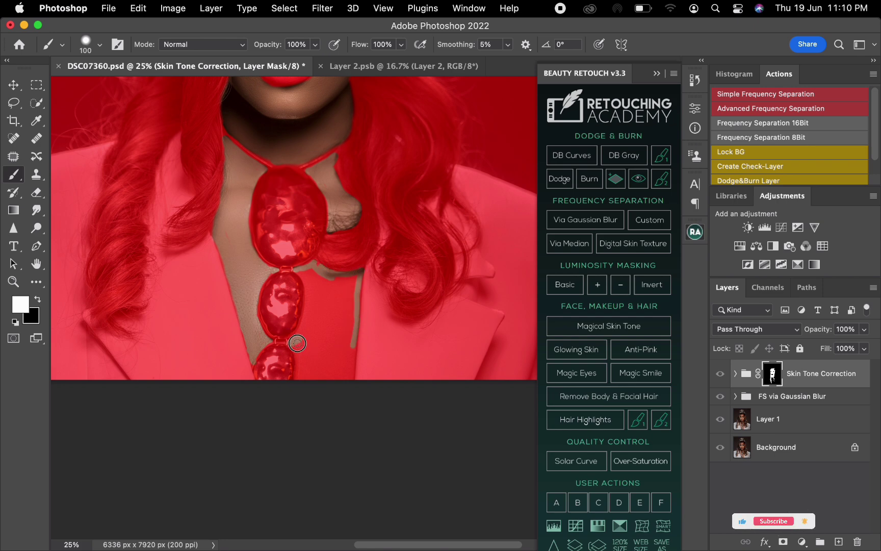
pyautogui.moveTo(297, 344)
pyautogui.mouseDown()
pyautogui.moveTo(298, 386)
pyautogui.moveTo(306, 270)
pyautogui.moveTo(347, 280)
pyautogui.moveTo(343, 316)
pyautogui.moveTo(341, 298)
pyautogui.moveTo(317, 280)
pyautogui.moveTo(305, 351)
pyautogui.moveTo(319, 315)
pyautogui.moveTo(327, 345)
pyautogui.moveTo(337, 303)
pyautogui.moveTo(334, 380)
pyautogui.moveTo(347, 361)
pyautogui.moveTo(348, 315)
pyautogui.moveTo(346, 367)
pyautogui.moveTo(334, 279)
pyautogui.moveTo(316, 263)
pyautogui.moveTo(340, 246)
pyautogui.mouseUp()
pyautogui.press(']')
pyautogui.press(']')
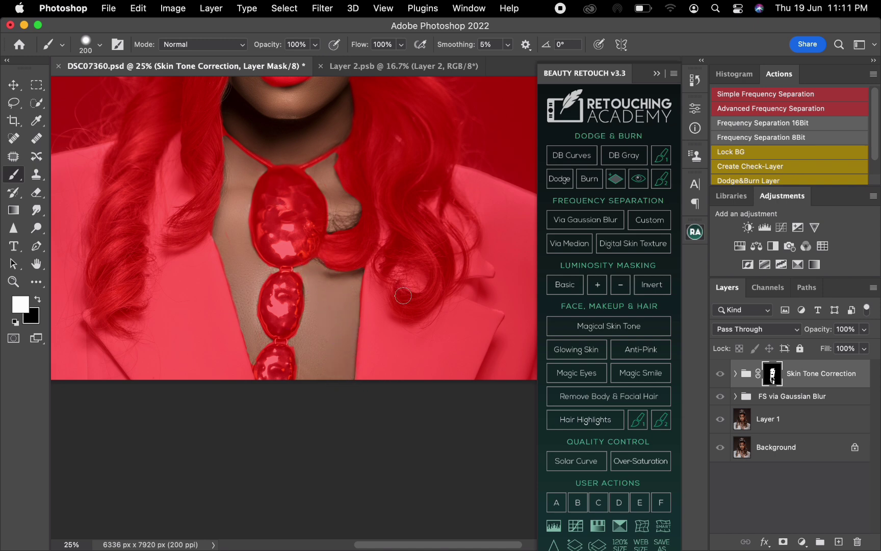
# Step: Hide the mask overlay and compare the whole portrait with the Skin Tone Correction group off and on
pyautogui.scroll(-2, 399, 311)
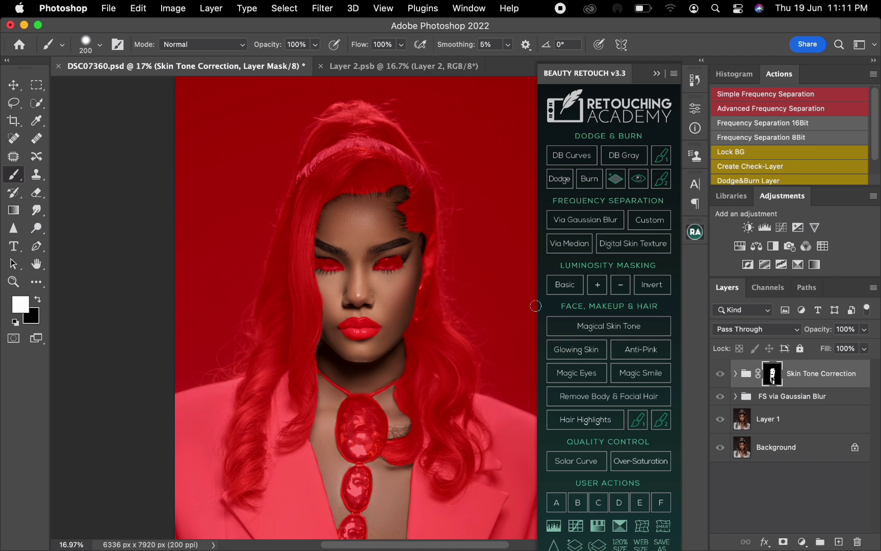
pyautogui.press('\\')
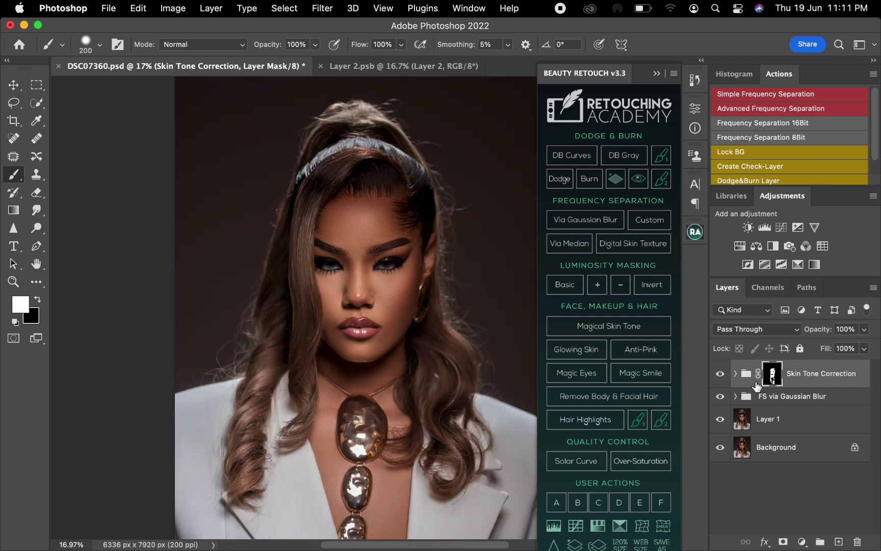
pyautogui.click(720, 374)
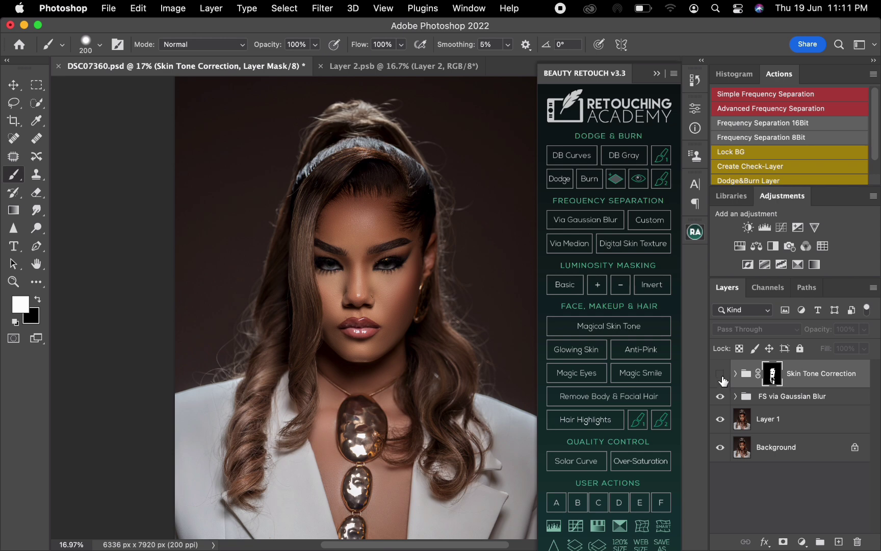
pyautogui.click(721, 374)
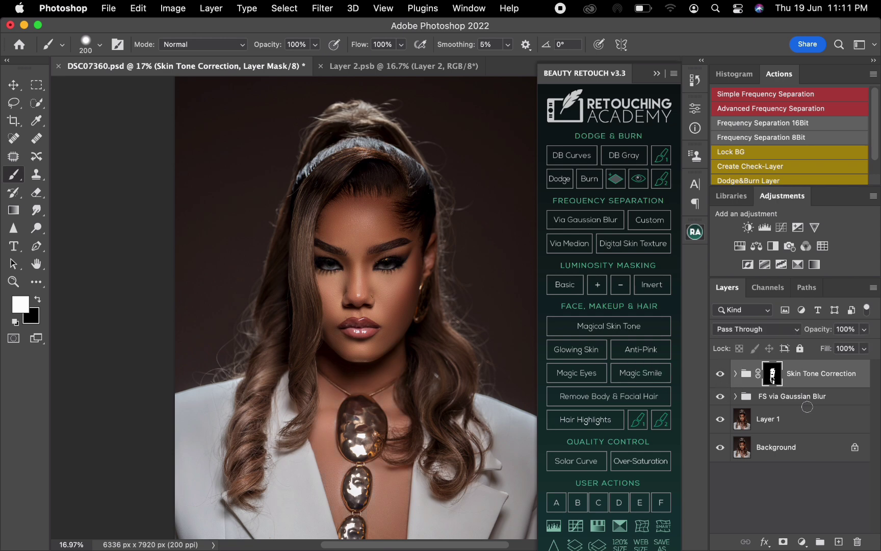
# Step: With the FS via Gaussian Blur group active, lasso the shadowed neck below the chin and feather the selection by 66 pixels
pyautogui.click(836, 402)
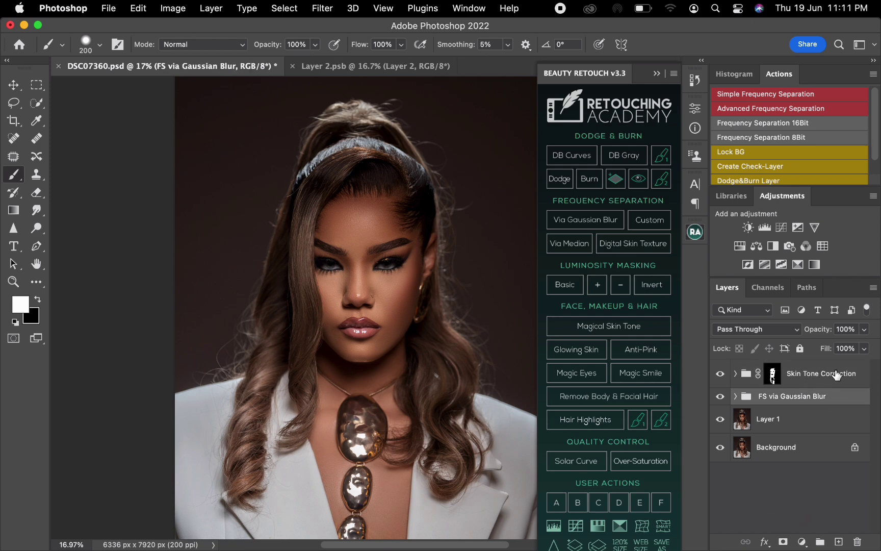
pyautogui.click(17, 104)
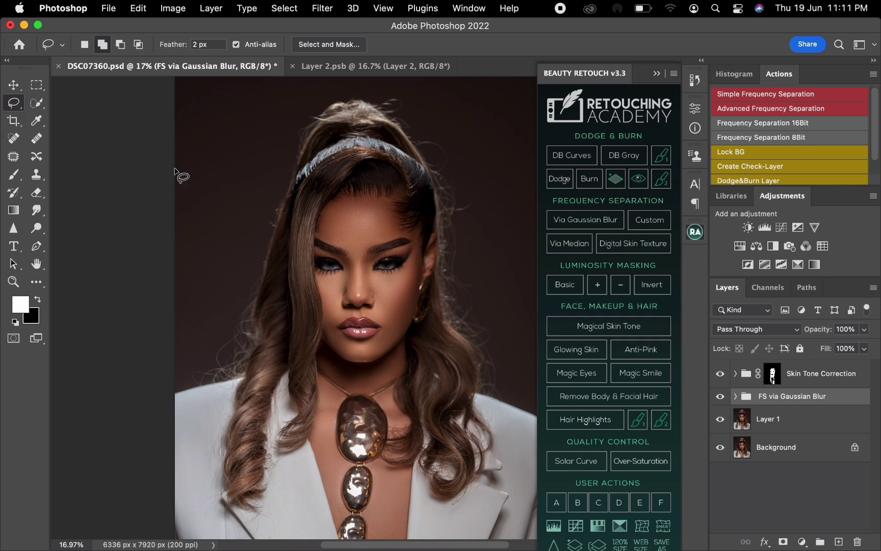
pyautogui.moveTo(401, 343)
pyautogui.mouseDown()
pyautogui.moveTo(383, 337)
pyautogui.moveTo(380, 359)
pyautogui.moveTo(316, 357)
pyautogui.moveTo(327, 378)
pyautogui.moveTo(366, 398)
pyautogui.moveTo(393, 385)
pyautogui.moveTo(405, 357)
pyautogui.mouseUp()
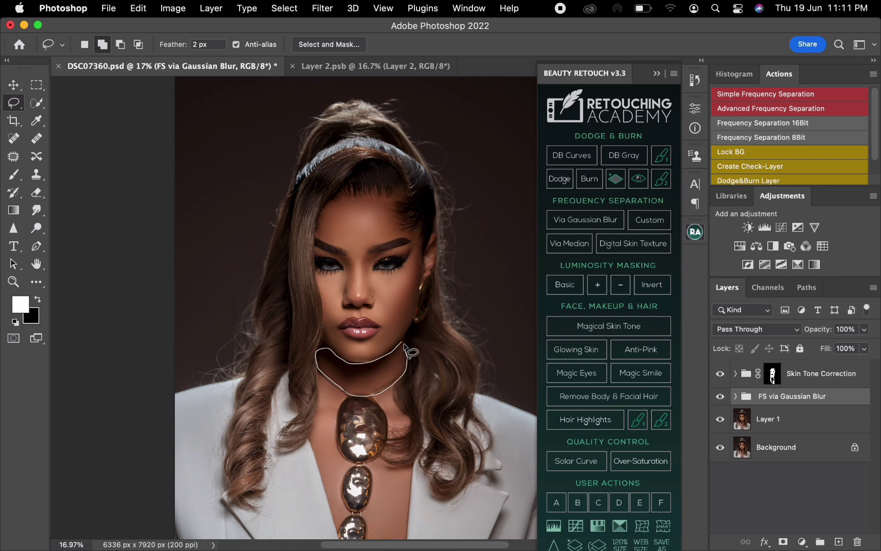
pyautogui.rightClick(392, 371)
pyautogui.click(426, 276)
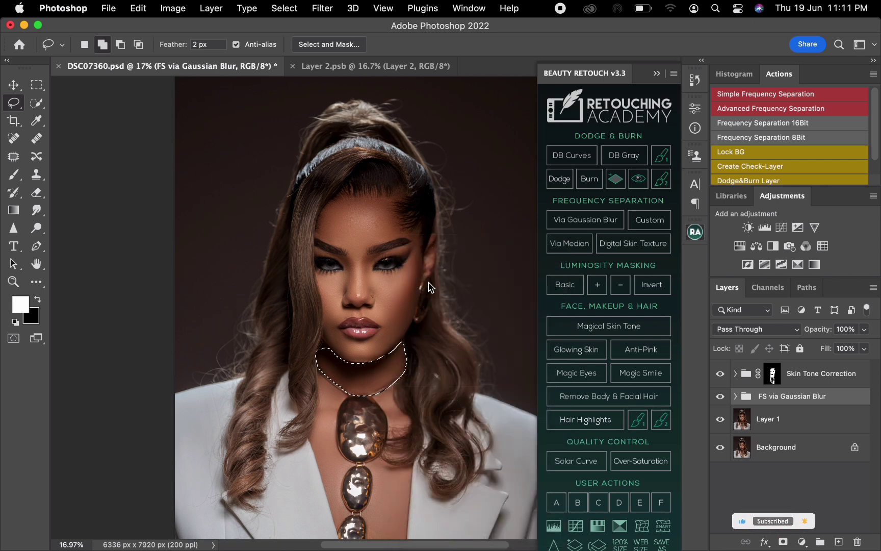
pyautogui.write('66')
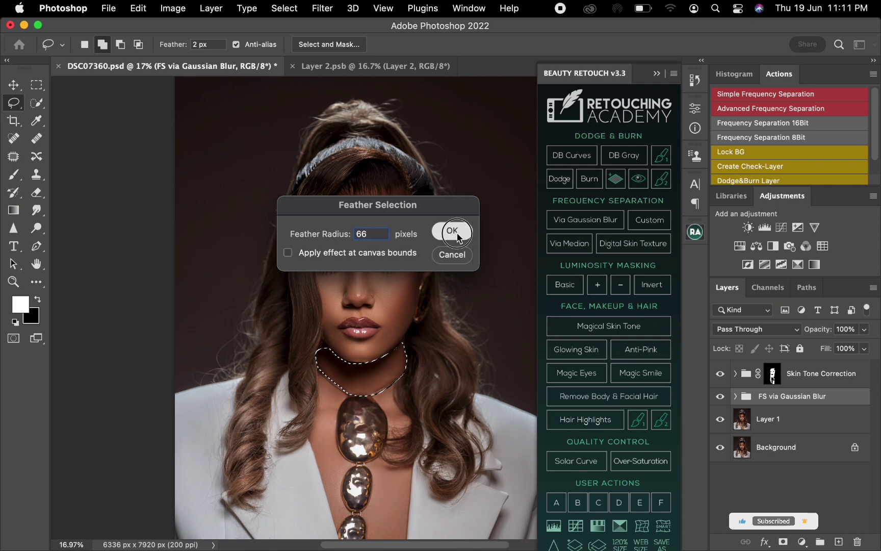
pyautogui.click(457, 238)
# Step: Add a Curves adjustment for the neck selection and brighten its midtones with input 124 and output 138
pyautogui.click(781, 227)
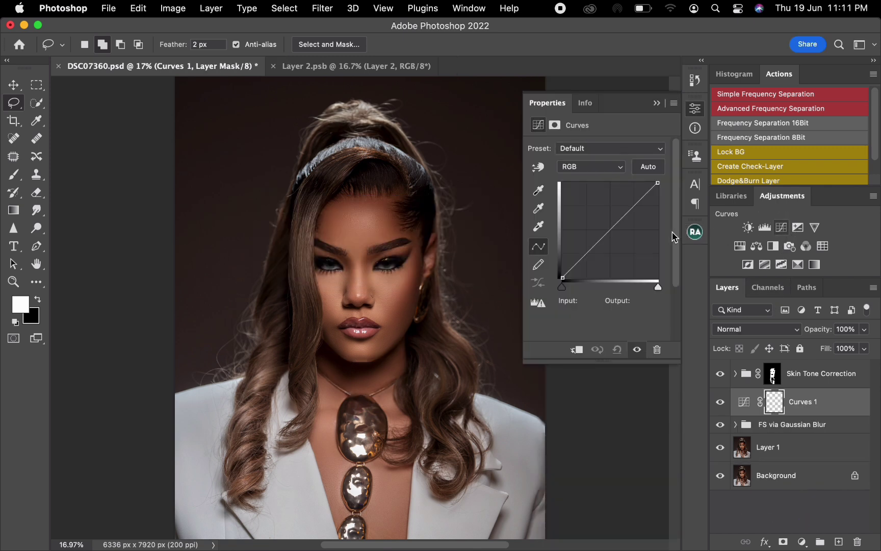
pyautogui.moveTo(608, 229); pyautogui.dragTo(610, 225)
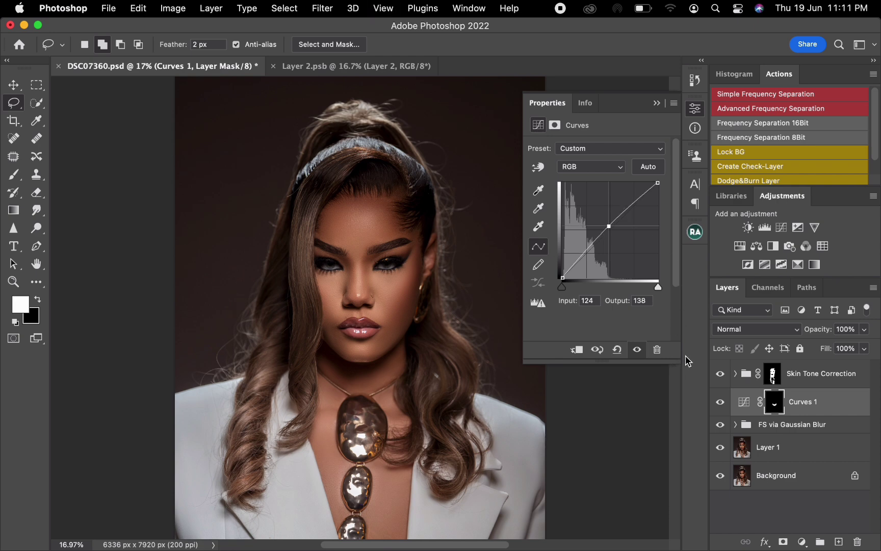
pyautogui.click(658, 103)
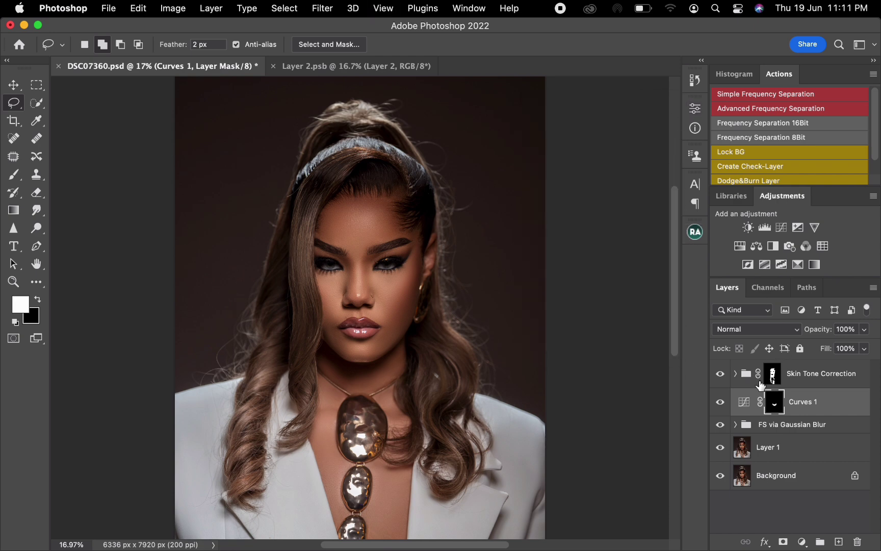
# Step: Compare the portrait with the Curves 1 layer and the Skin Tone Correction group each switched off and on
pyautogui.click(722, 405)
pyautogui.click(723, 408)
pyautogui.click(720, 375)
pyautogui.click(721, 376)
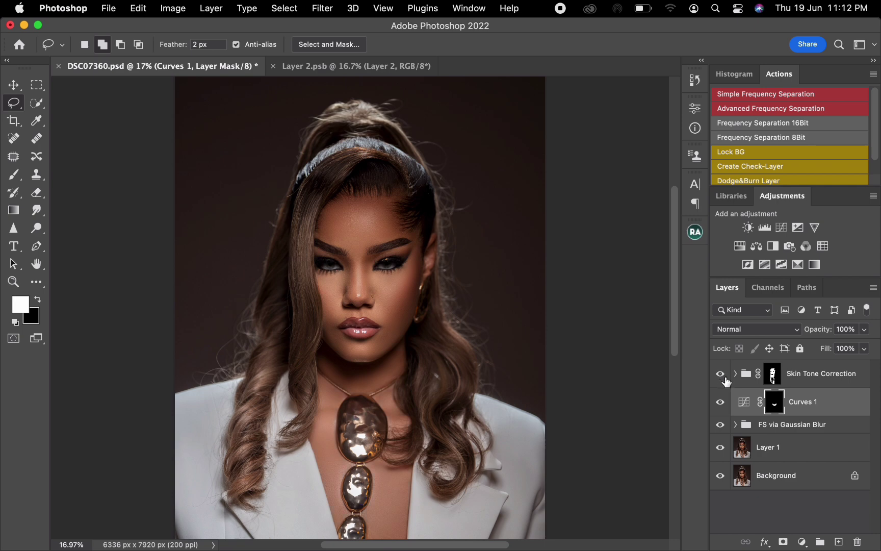